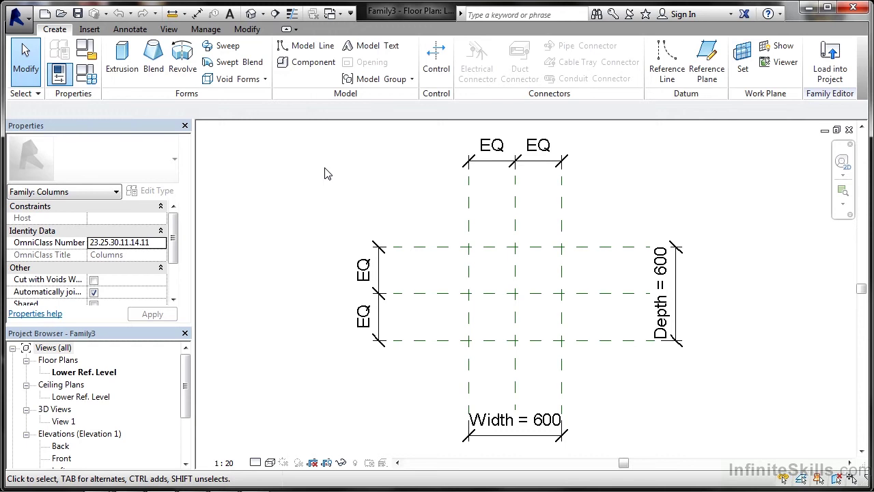
Start an extrusion and sketch a rectangle between the outer Width and Depth reference planes
{"action": "left_click", "coordinate": [121, 64]}
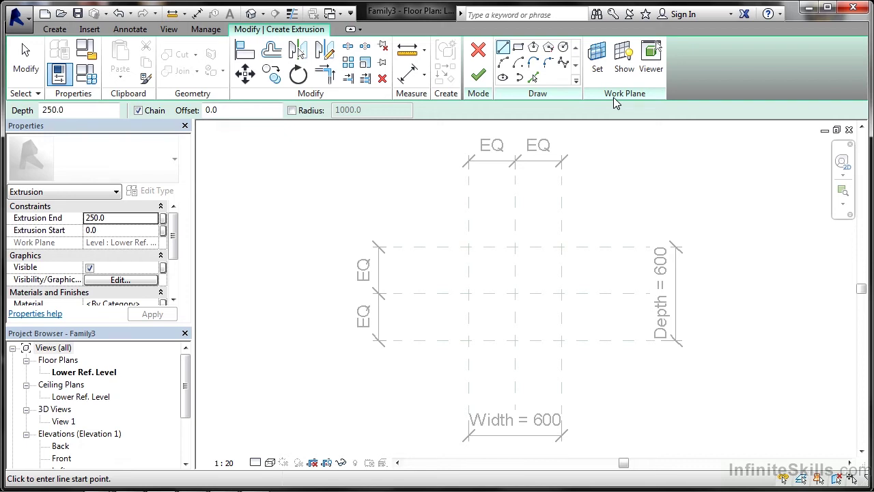
{"action": "left_click", "coordinate": [519, 49]}
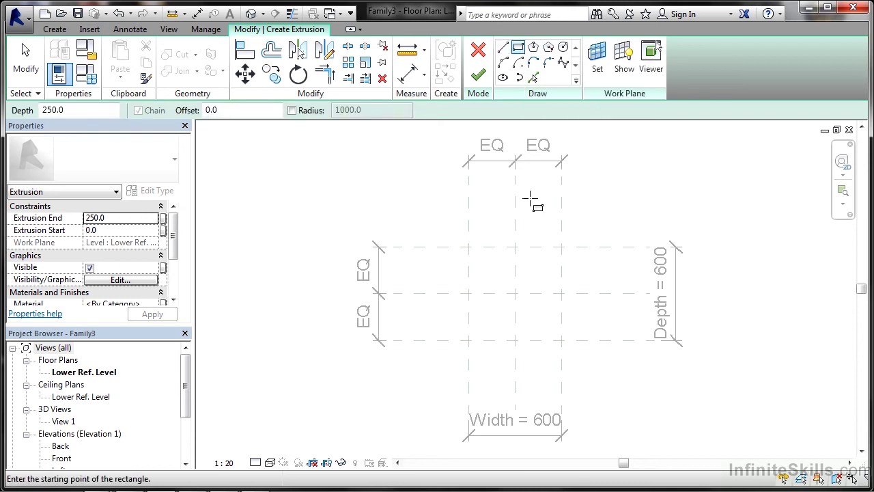
{"action": "left_click", "coordinate": [467, 340]}
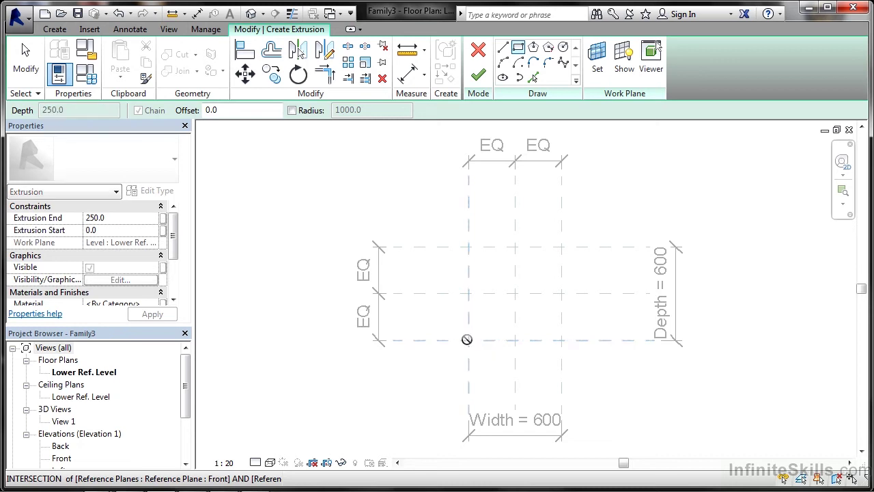
{"action": "left_click", "coordinate": [561, 247]}
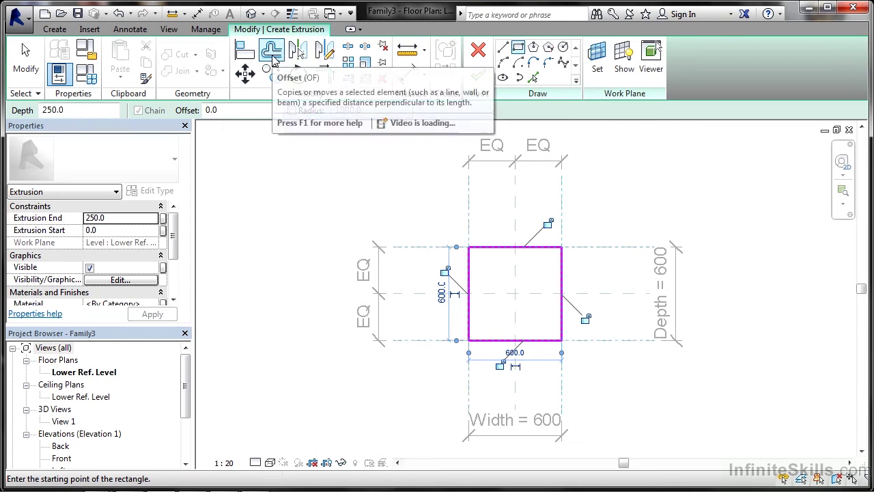
Offset copies of all four rectangle sides inward by 35 mm
{"action": "left_click", "coordinate": [272, 59]}
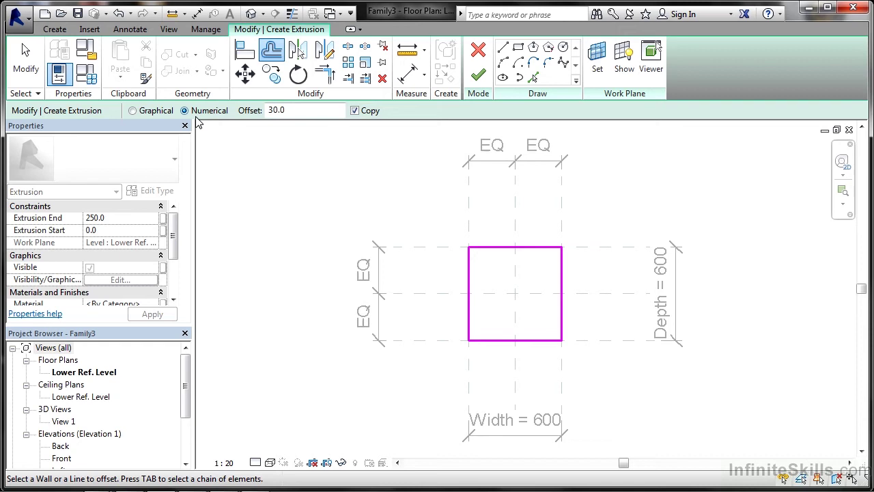
{"action": "double_click", "coordinate": [290, 113]}
{"action": "type", "text": "35"}
{"action": "left_click", "coordinate": [498, 250]}
{"action": "left_click", "coordinate": [563, 279]}
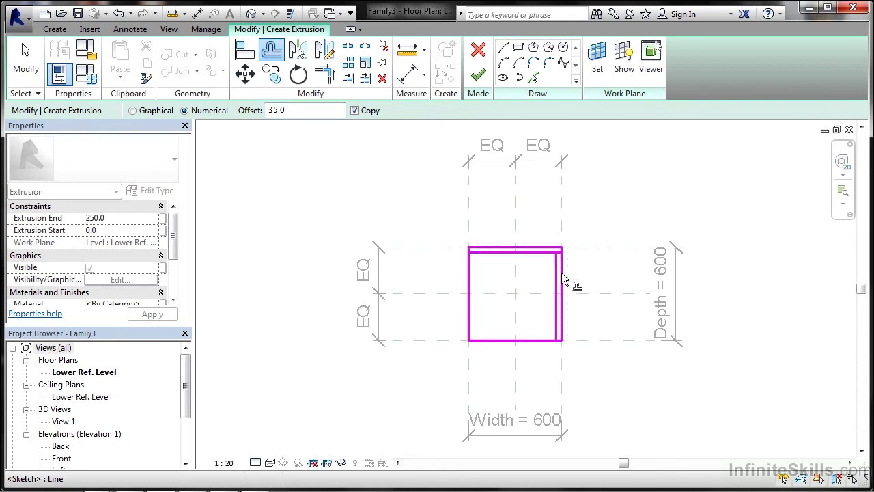
{"action": "left_click", "coordinate": [539, 338]}
{"action": "left_click", "coordinate": [471, 295]}
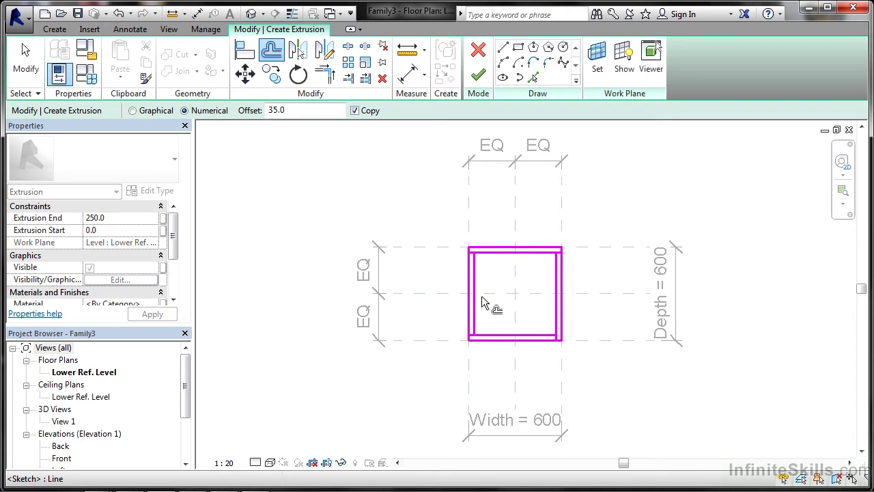
Trim the four inner offset lines into a closed square and finish the extrusion sketch
{"action": "left_click", "coordinate": [324, 79]}
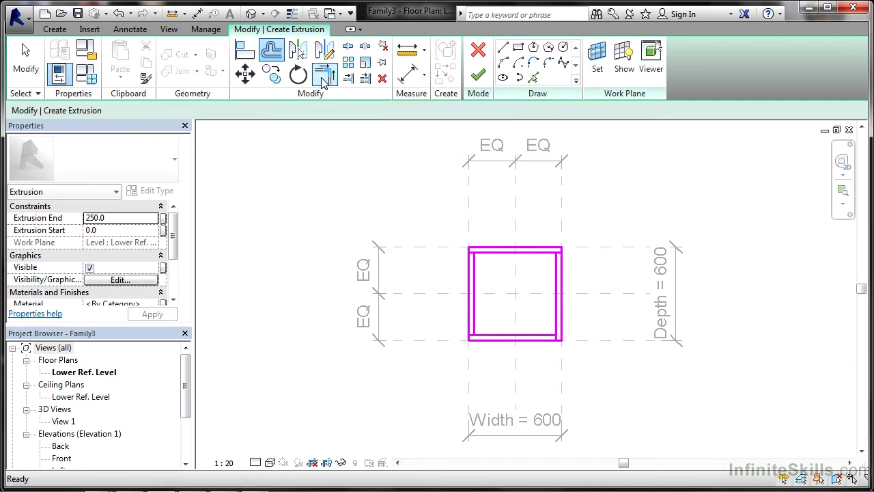
{"action": "left_click", "coordinate": [476, 265]}
{"action": "left_click", "coordinate": [488, 258]}
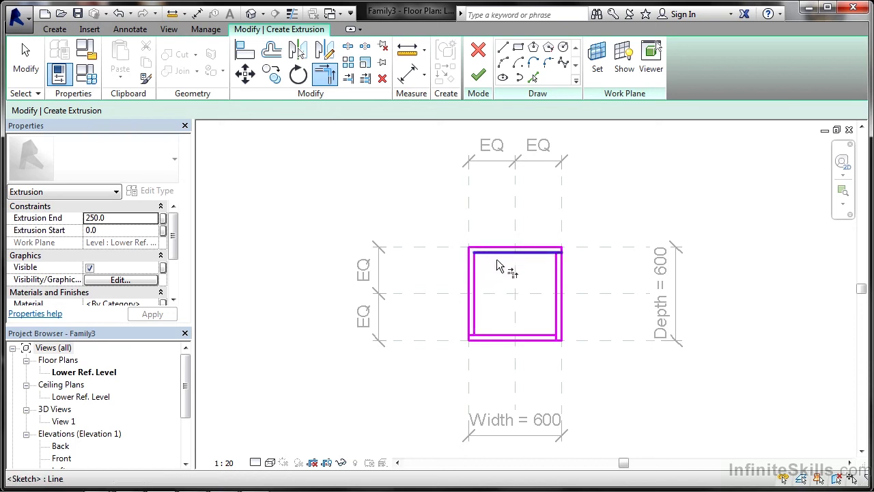
{"action": "left_click", "coordinate": [548, 257]}
{"action": "left_click", "coordinate": [556, 268]}
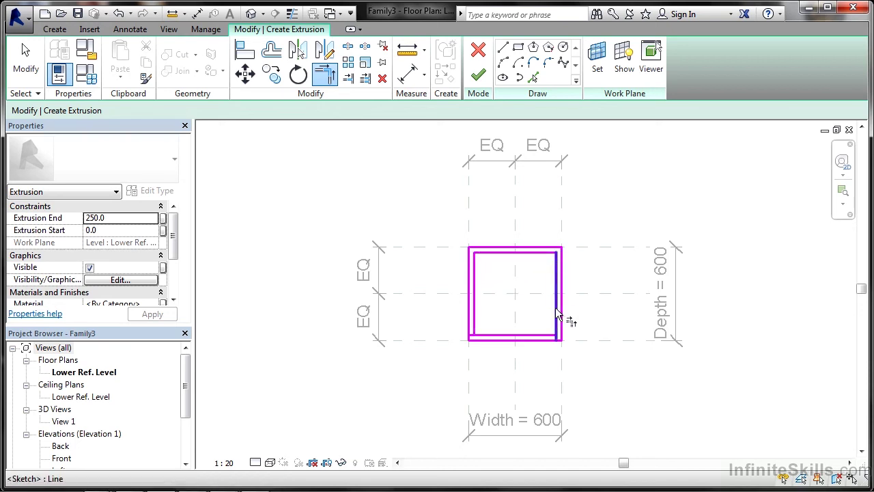
{"action": "left_click", "coordinate": [557, 330]}
{"action": "left_click", "coordinate": [544, 335]}
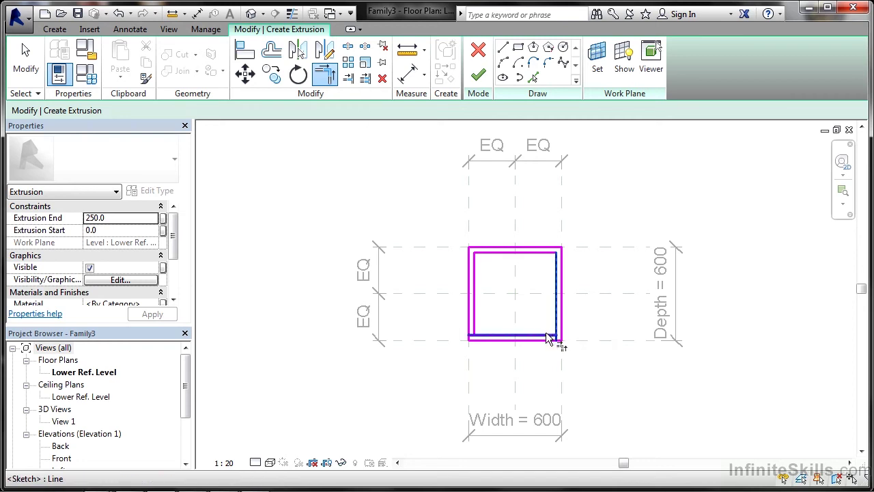
{"action": "left_click", "coordinate": [487, 334]}
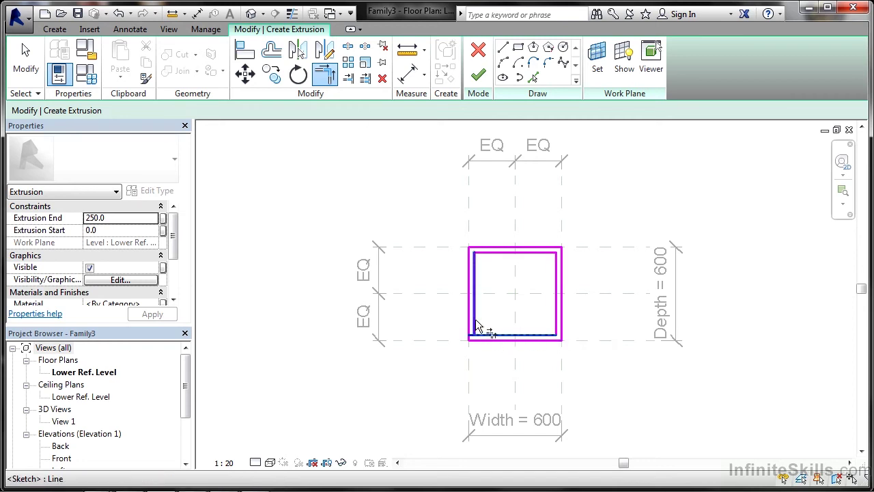
{"action": "left_click", "coordinate": [475, 319]}
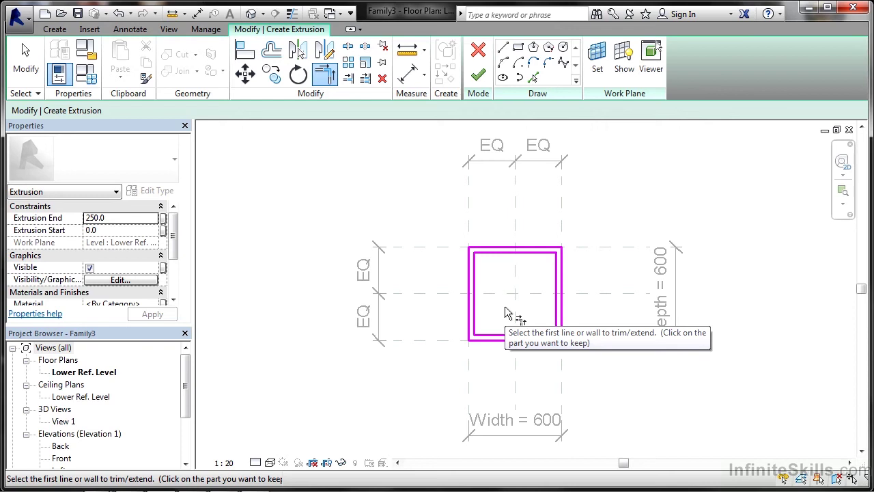
{"action": "left_click", "coordinate": [478, 76]}
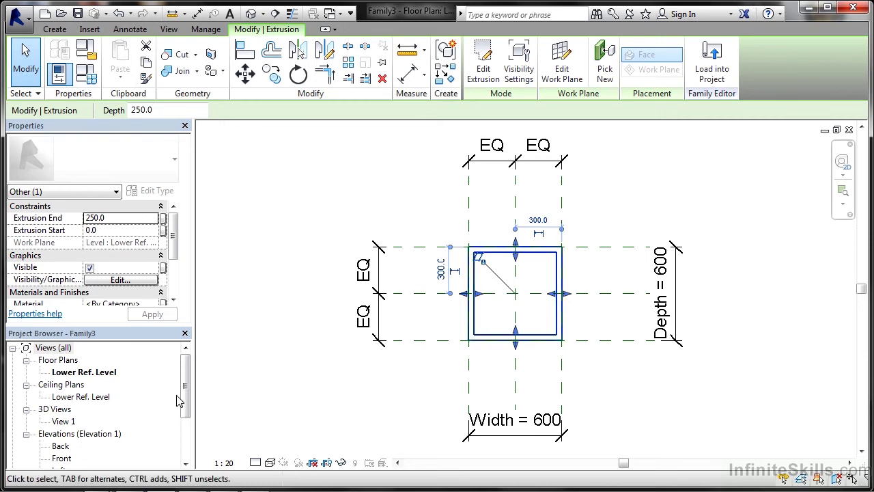
In the Back elevation, set the Upper Ref Level's elevation to 3000
{"action": "left_click_drag", "start_coordinate": [185, 383], "coordinate": [194, 414]}
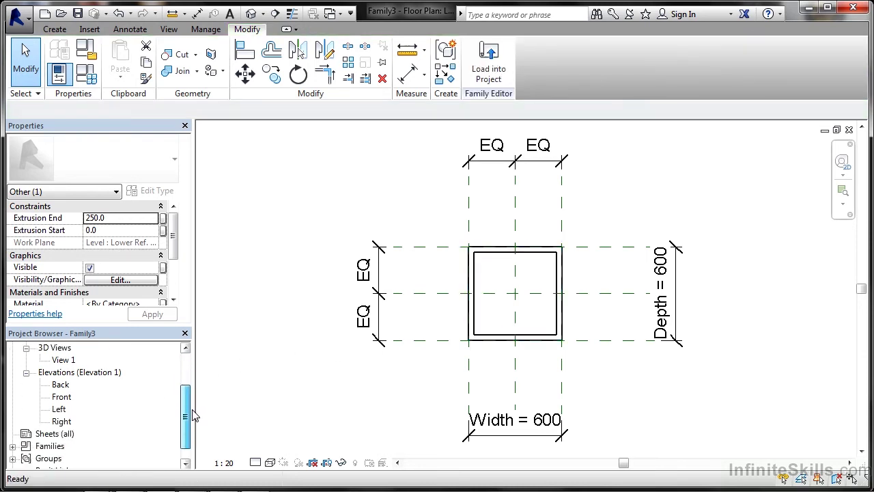
{"action": "left_click", "coordinate": [60, 385]}
{"action": "double_click", "coordinate": [59, 385]}
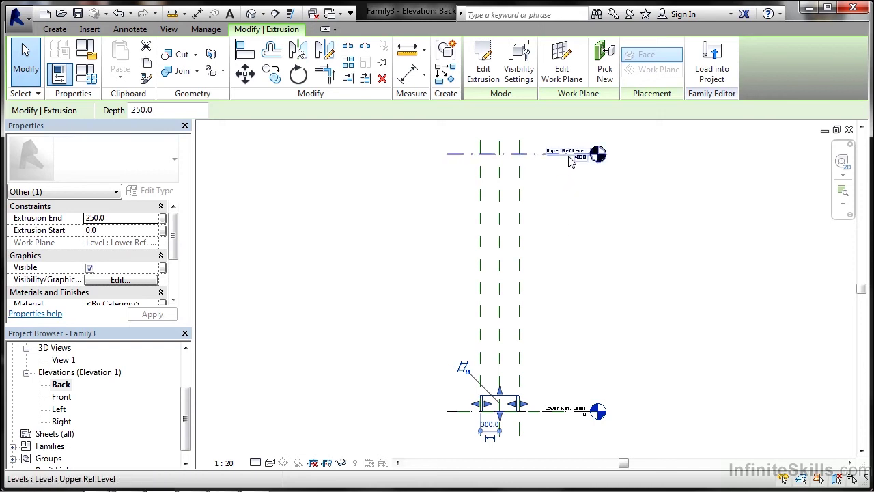
{"action": "scroll", "coordinate": [571, 161], "scroll_direction": "up", "scroll_amount": 4}
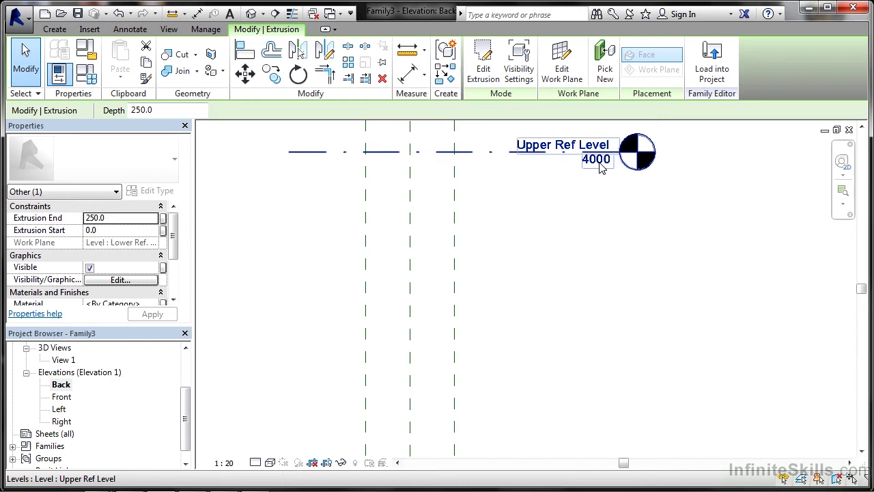
{"action": "double_click", "coordinate": [599, 164]}
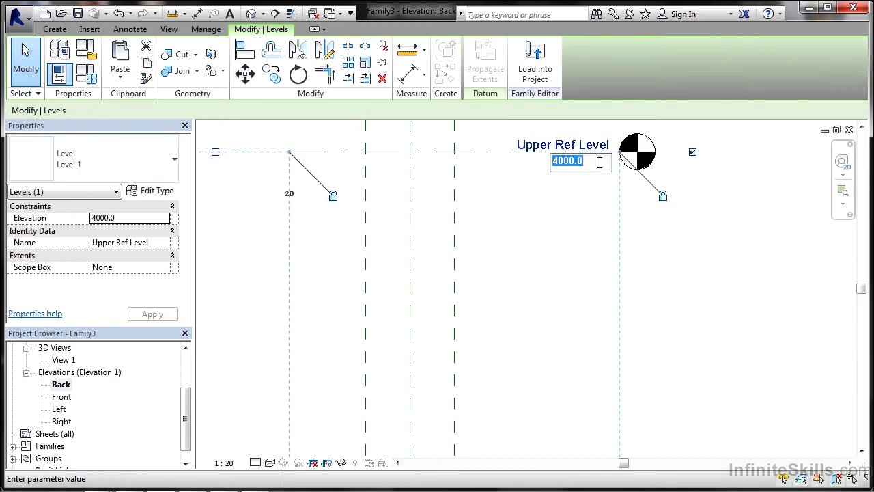
{"action": "type", "text": "3000"}
{"action": "key", "text": "Return"}
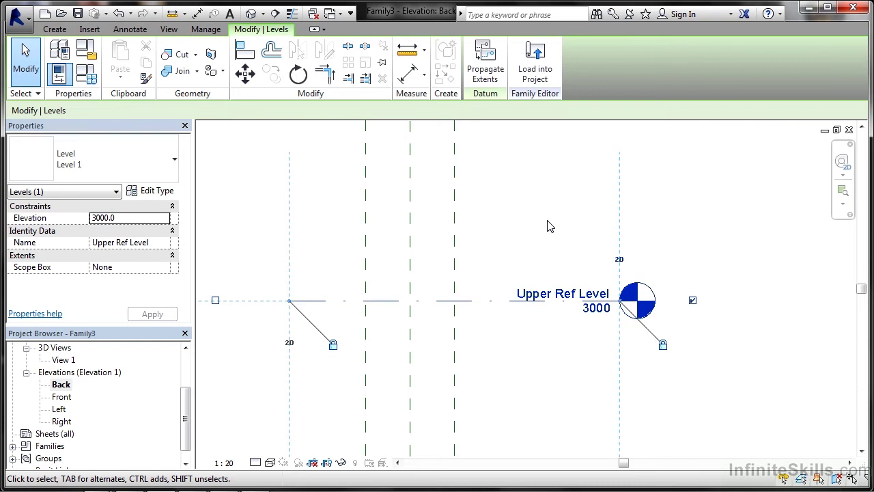
Shorten the upper ends of the Left, Center and Right reference planes to the Upper Ref Level
{"action": "scroll", "coordinate": [551, 226], "scroll_direction": "down", "scroll_amount": 2}
{"action": "scroll", "coordinate": [550, 226], "scroll_direction": "down", "scroll_amount": 1}
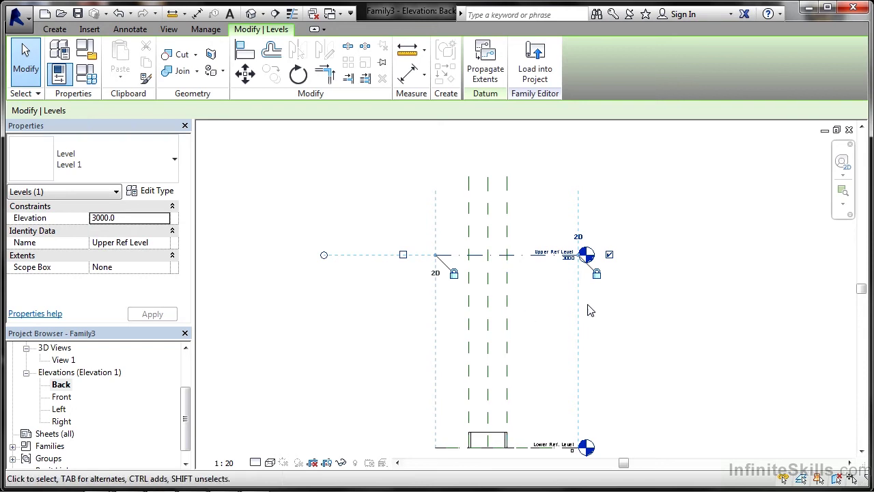
{"action": "left_click", "coordinate": [508, 217]}
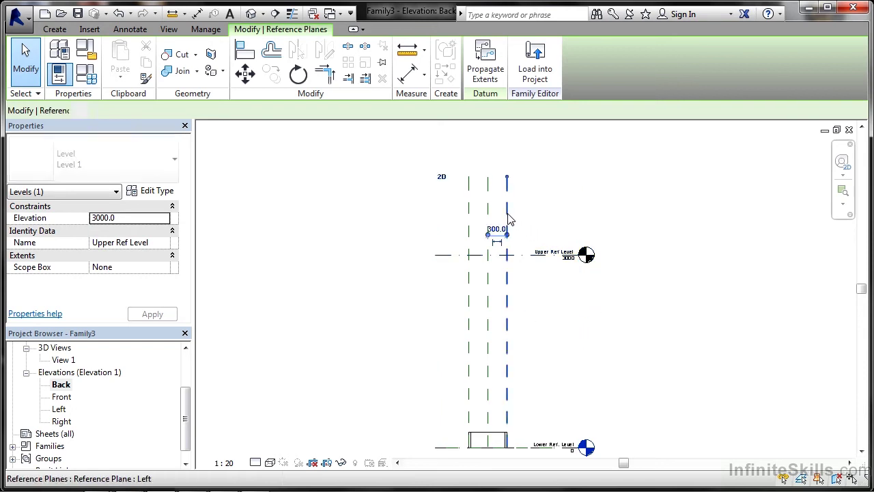
{"action": "left_click_drag", "start_coordinate": [508, 179], "coordinate": [507, 254]}
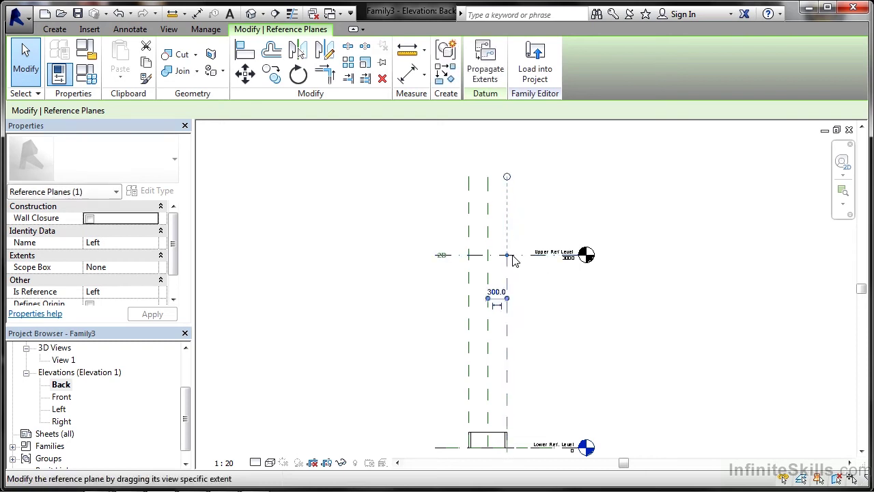
{"action": "left_click", "coordinate": [489, 180]}
{"action": "left_click_drag", "start_coordinate": [489, 178], "coordinate": [488, 256]}
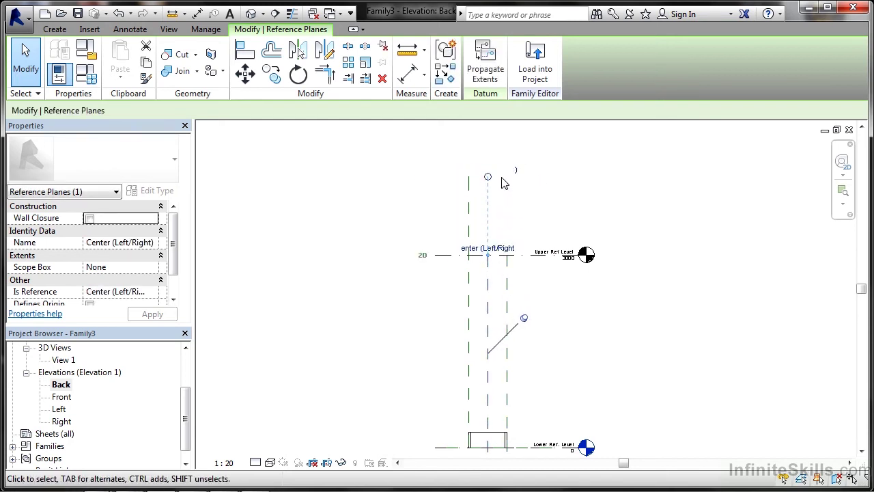
{"action": "left_click", "coordinate": [470, 187]}
{"action": "left_click_drag", "start_coordinate": [469, 179], "coordinate": [469, 254]}
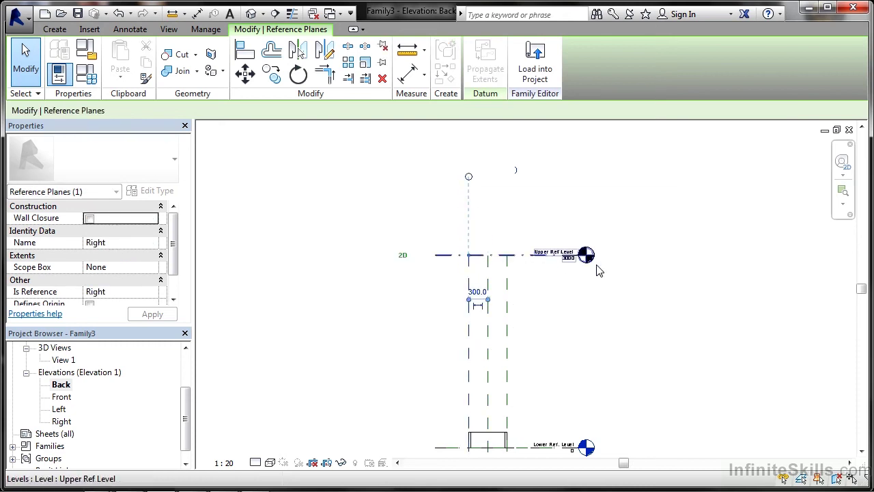
{"action": "left_click", "coordinate": [640, 286]}
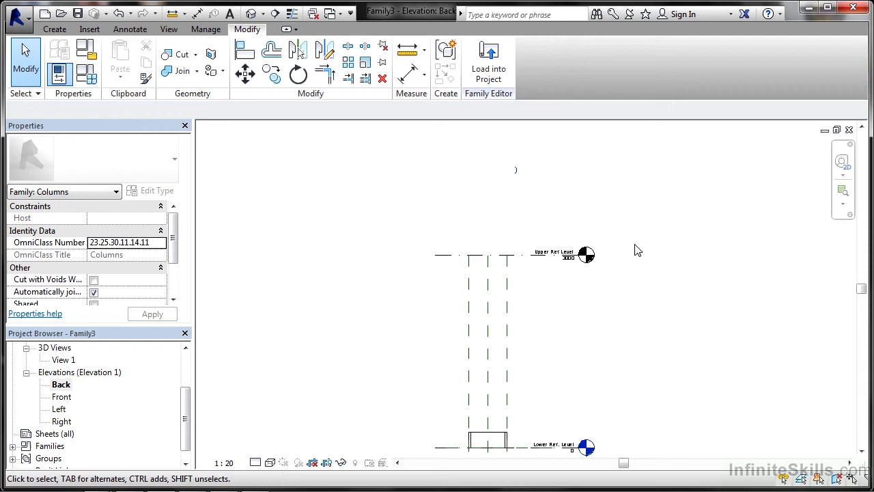
Stretch the top of the hollow extrusion up to the Upper Ref Level, giving it a depth of 3000
{"action": "scroll", "coordinate": [635, 251], "scroll_direction": "down", "scroll_amount": 2}
{"action": "scroll", "coordinate": [566, 310], "scroll_direction": "up", "scroll_amount": 2}
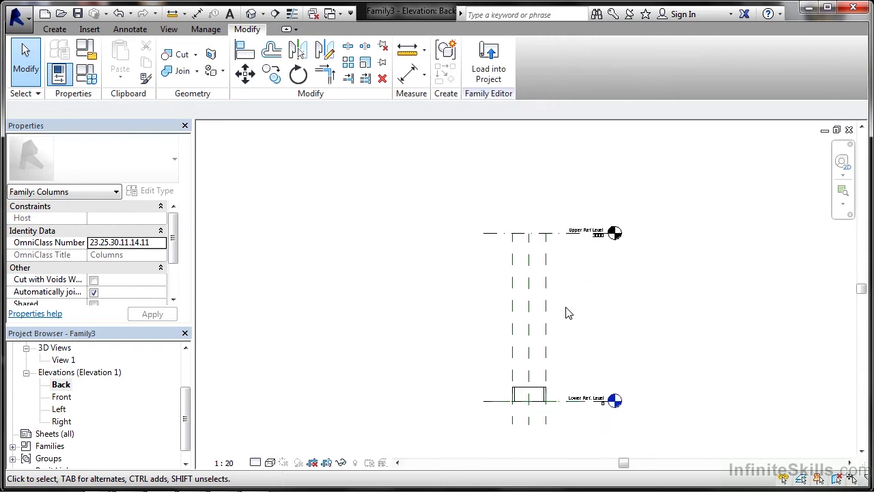
{"action": "left_click", "coordinate": [535, 391]}
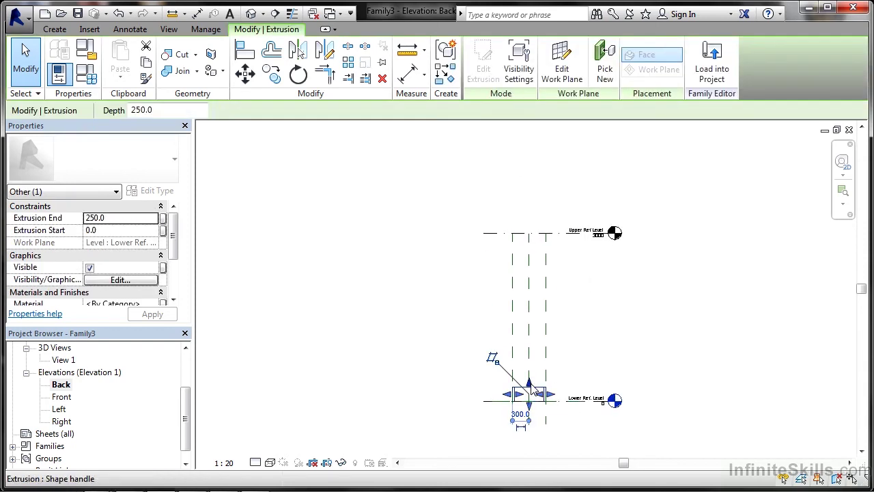
{"action": "left_click_drag", "start_coordinate": [531, 387], "coordinate": [532, 234]}
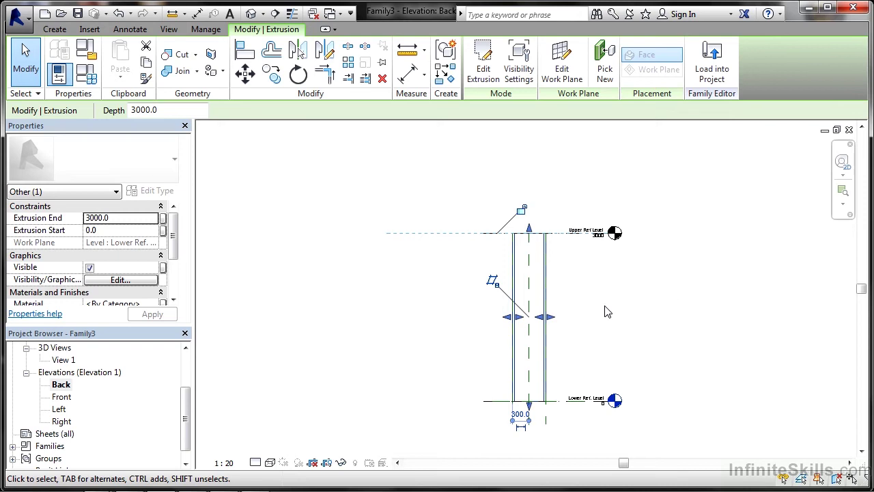
{"action": "key", "text": "Escape"}
Show the column in View 1 and switch to the default 3D view
{"action": "scroll", "coordinate": [186, 416], "scroll_direction": "up", "scroll_amount": 2}
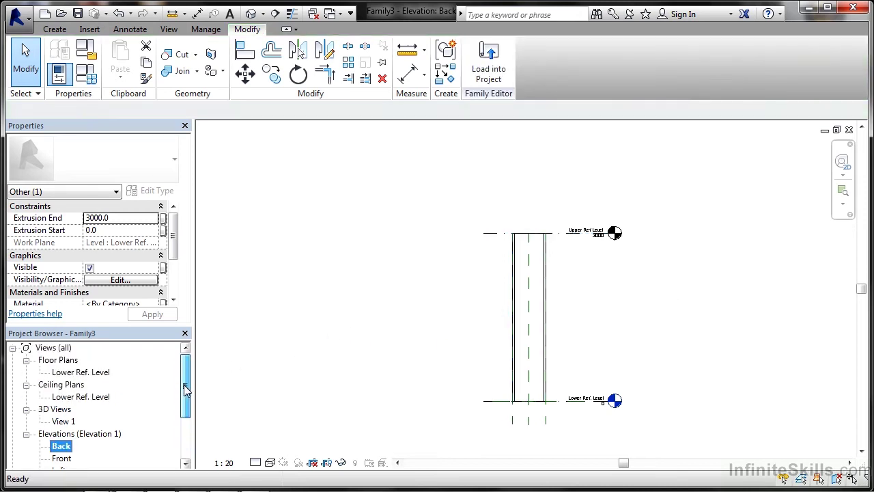
{"action": "double_click", "coordinate": [63, 421]}
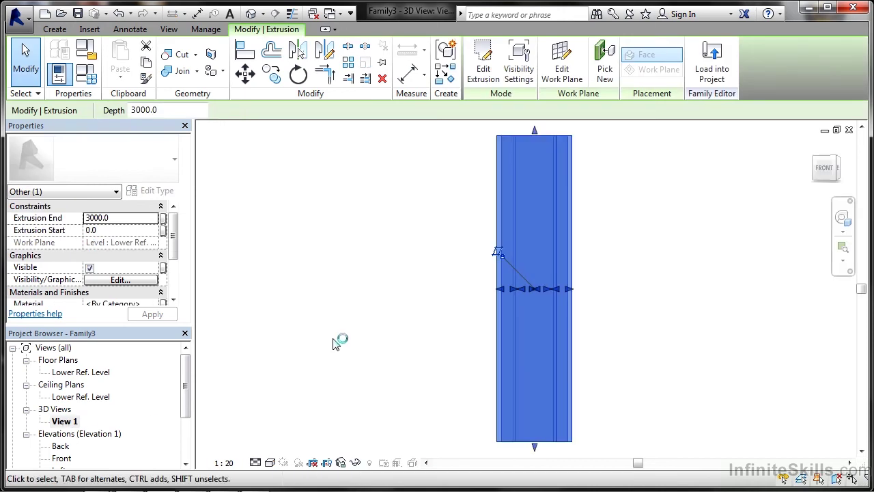
{"action": "left_click", "coordinate": [263, 14]}
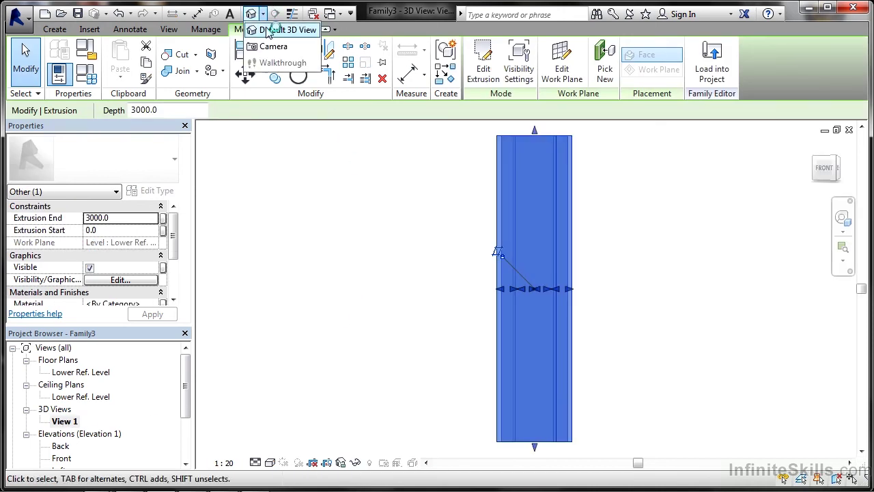
{"action": "left_click", "coordinate": [269, 33]}
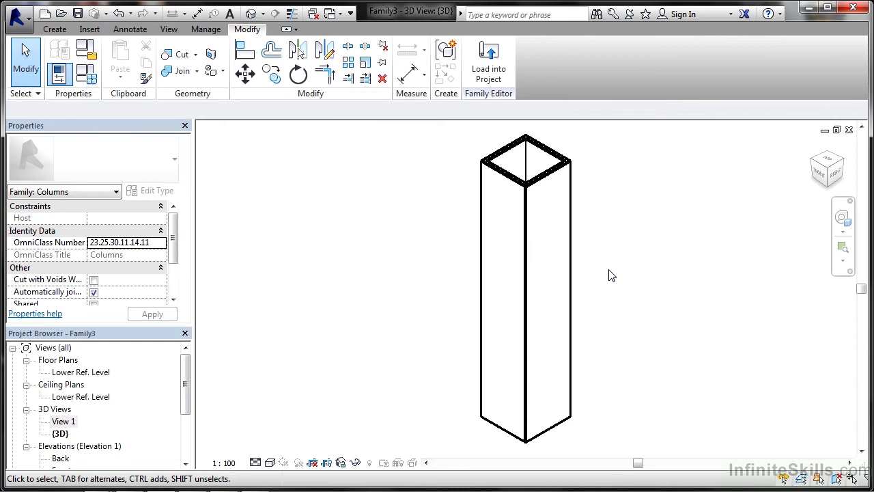
Examine the identity and appearance properties of the Default material offered for the column extrusion, without assigning a material
{"action": "left_click", "coordinate": [536, 188]}
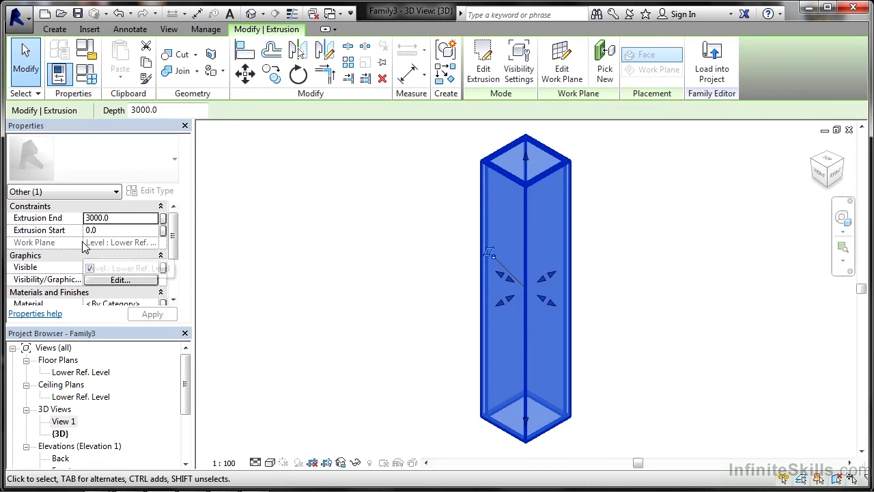
{"action": "left_click_drag", "start_coordinate": [173, 236], "coordinate": [175, 258]}
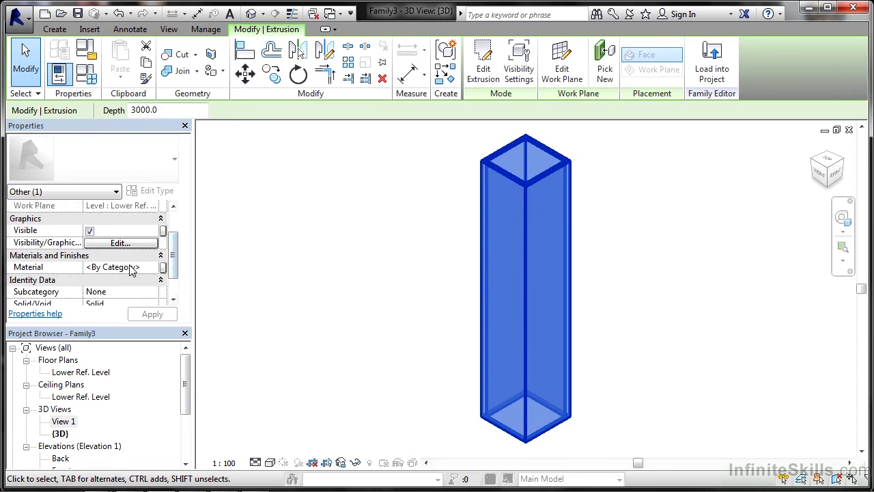
{"action": "left_click", "coordinate": [133, 266]}
{"action": "left_click", "coordinate": [153, 267]}
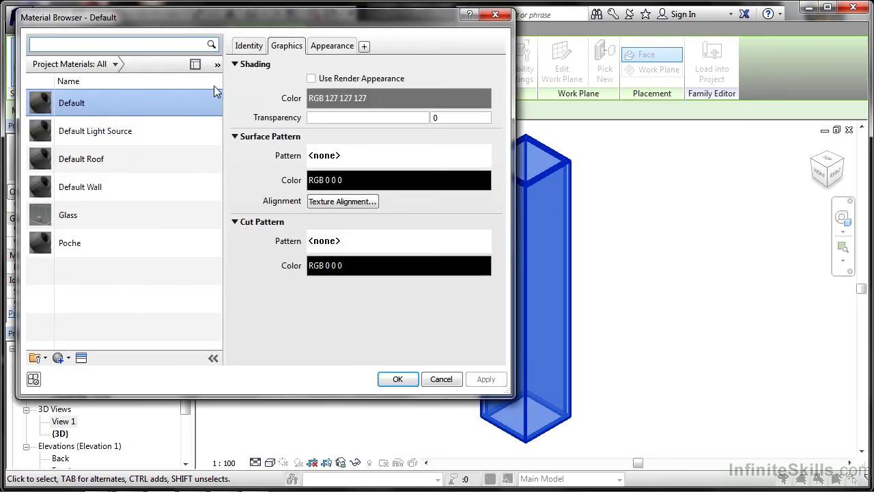
{"action": "left_click_drag", "start_coordinate": [216, 15], "coordinate": [335, 59]}
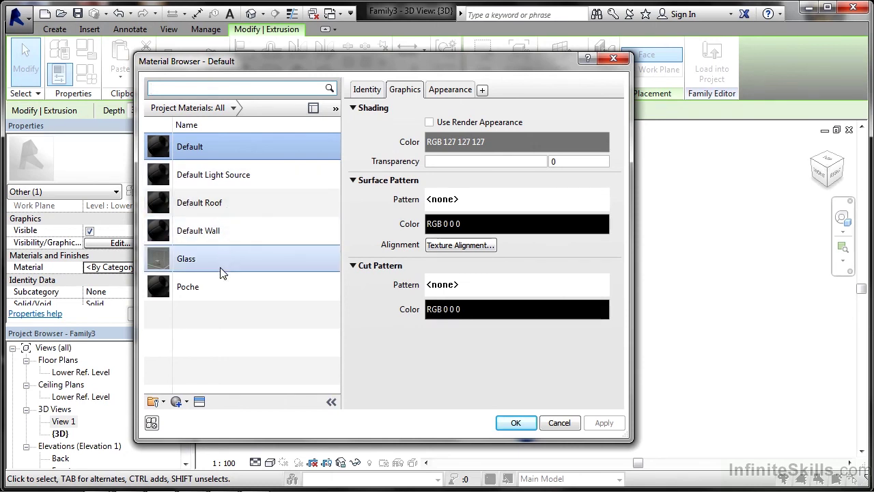
{"action": "left_click", "coordinate": [372, 94]}
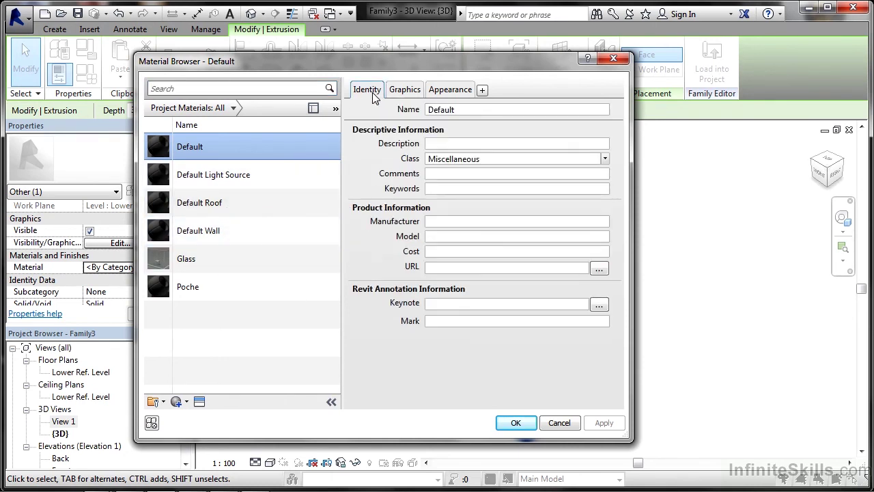
{"action": "left_click", "coordinate": [446, 92]}
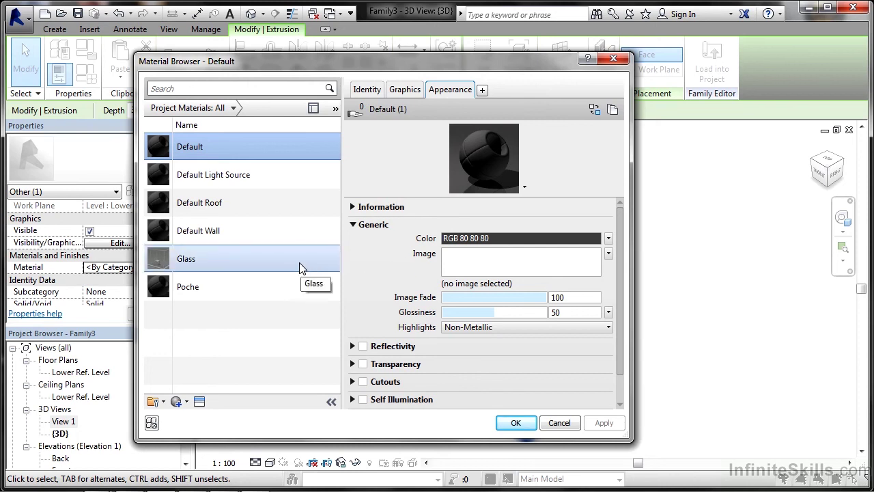
{"action": "left_click", "coordinate": [571, 424]}
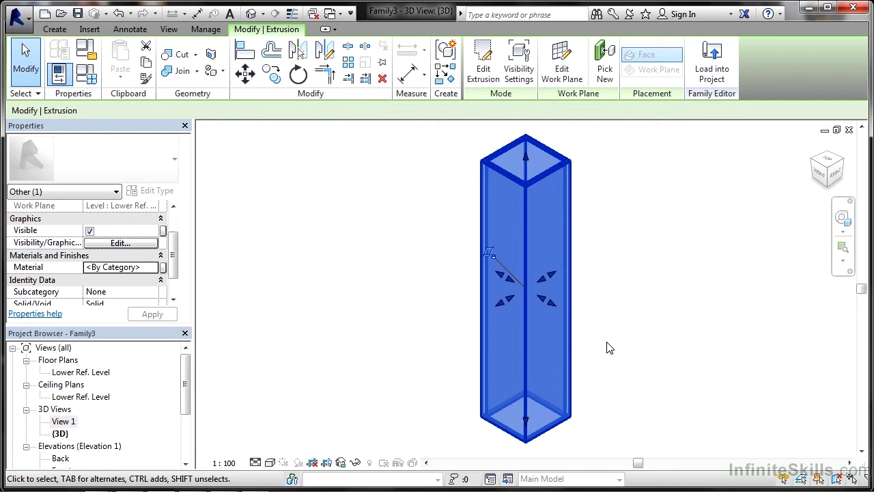
{"action": "left_click", "coordinate": [360, 262]}
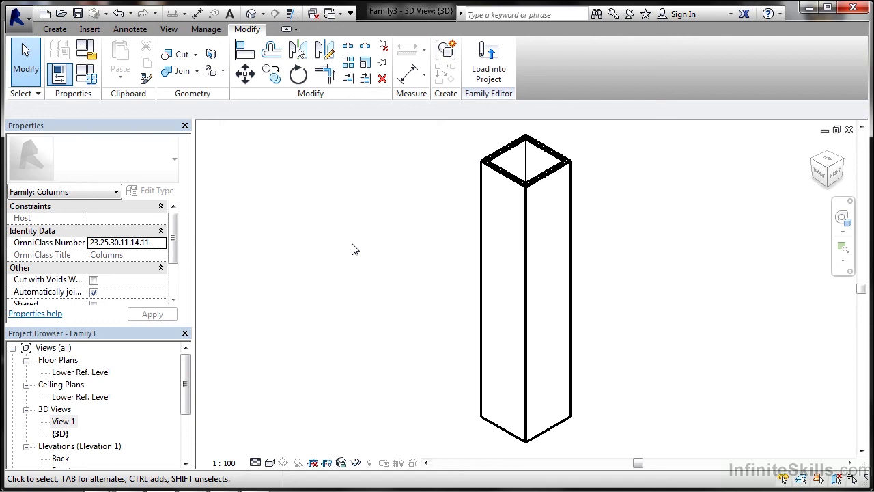
Save the column as a family file named UK_600x35SHS in the Projects folder
{"action": "left_click", "coordinate": [27, 20]}
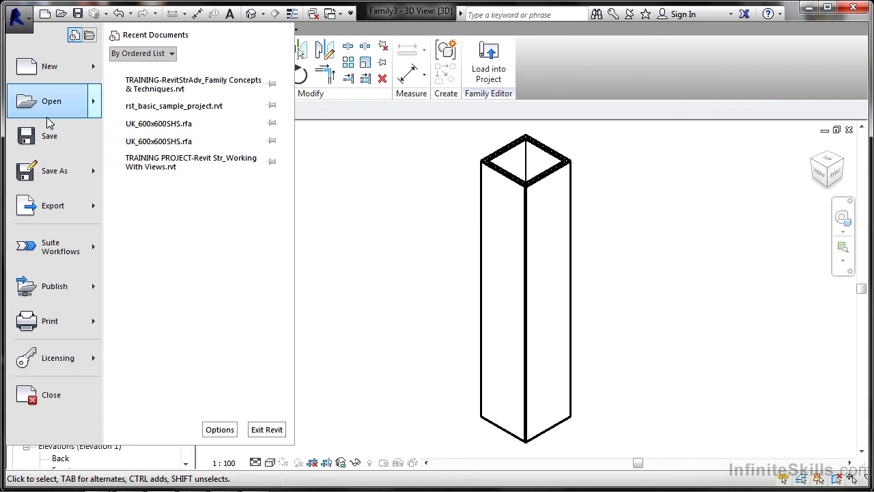
{"action": "mouse_move", "coordinate": [51, 176]}
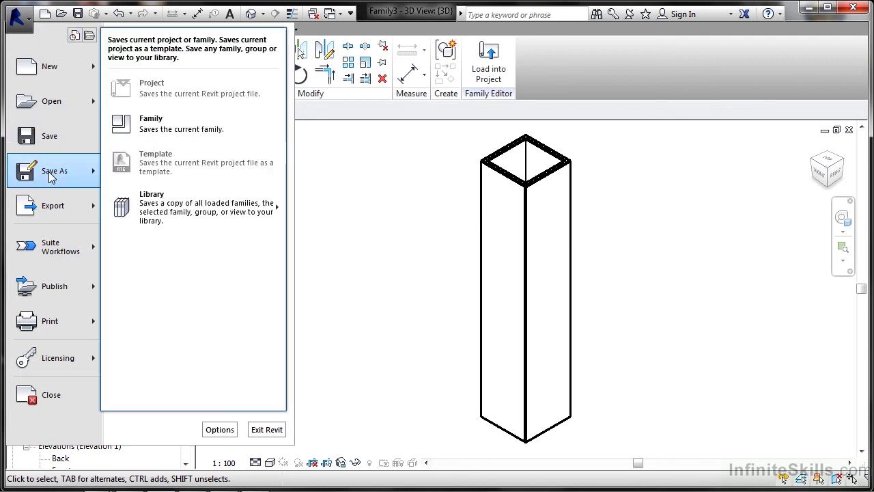
{"action": "left_click", "coordinate": [151, 134]}
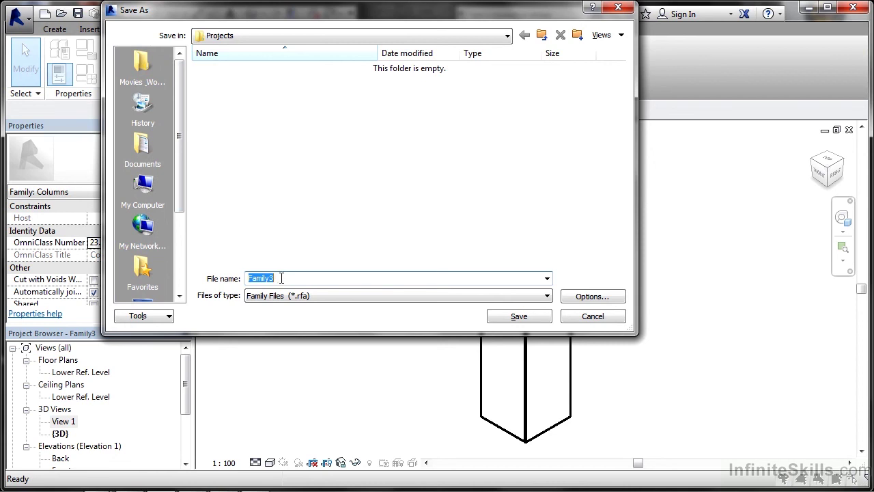
{"action": "type", "text": "UK_600SHS_35"}
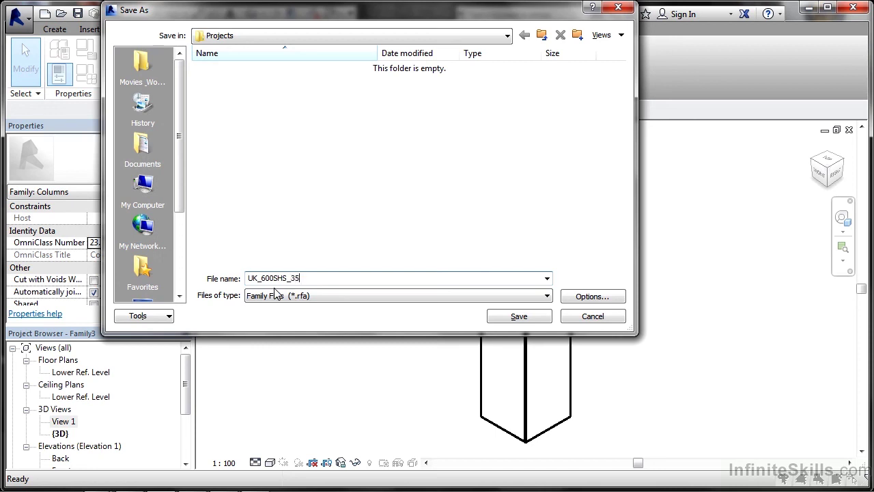
{"action": "left_click", "coordinate": [253, 278]}
{"action": "key", "text": "BackSpace"}
{"action": "key", "text": "BackSpace"}
{"action": "key", "text": "BackSpace"}
{"action": "key", "text": "BackSpace"}
{"action": "key", "text": "BackSpace"}
{"action": "key", "text": "BackSpace"}
{"action": "type", "text": "x35SHS"}
{"action": "left_click", "coordinate": [503, 318]}
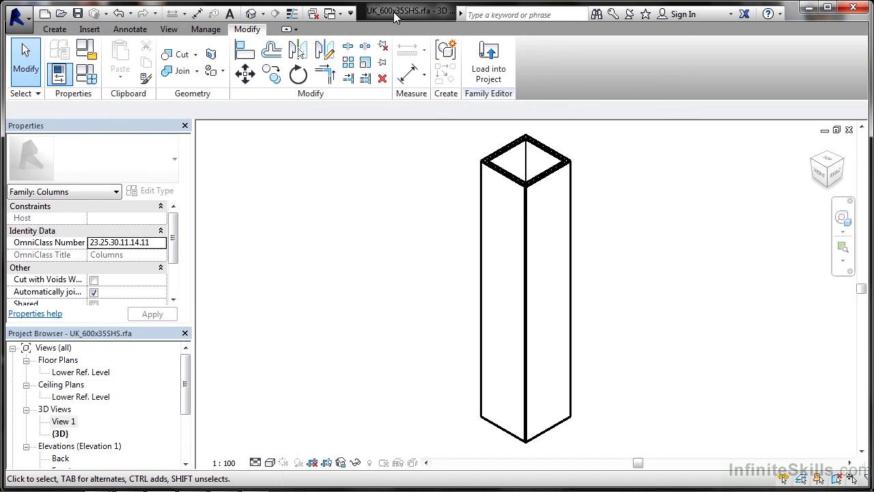
Load the column family into the training project and place one UK_600x35SHS column just outside the near corner of the floor slab
{"action": "left_click", "coordinate": [489, 71]}
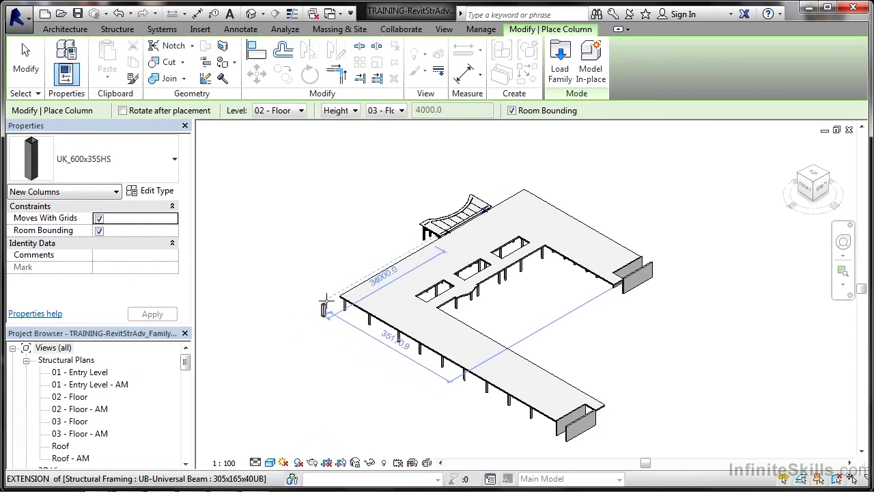
{"action": "left_click", "coordinate": [326, 302]}
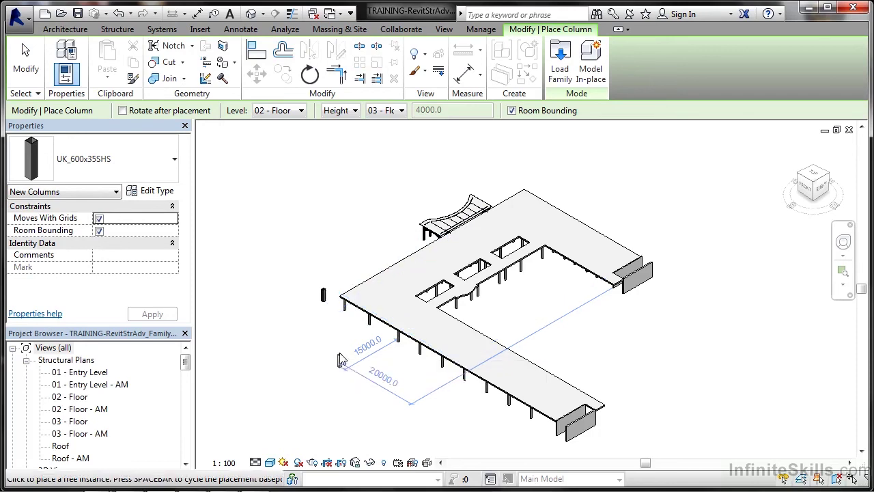
{"action": "key", "text": "Escape"}
{"action": "key", "text": "Escape"}
{"action": "scroll", "coordinate": [335, 311], "scroll_direction": "up", "scroll_amount": 3}
{"action": "scroll", "coordinate": [335, 311], "scroll_direction": "up", "scroll_amount": 4}
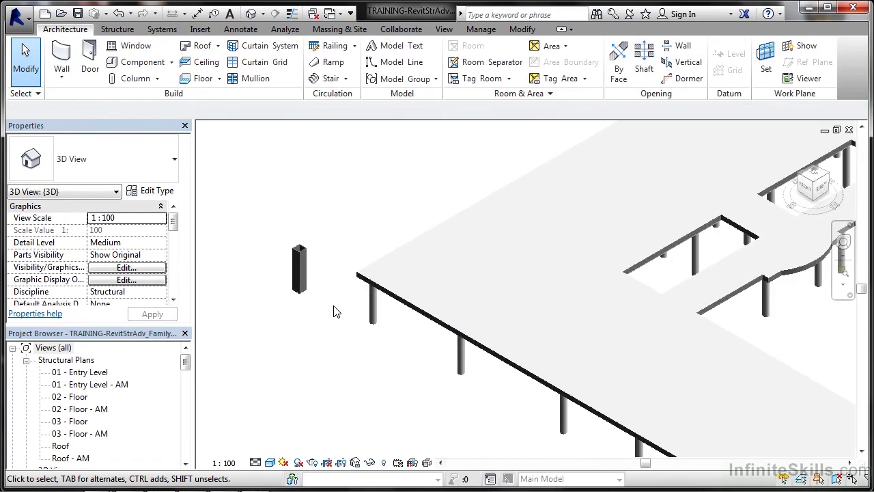